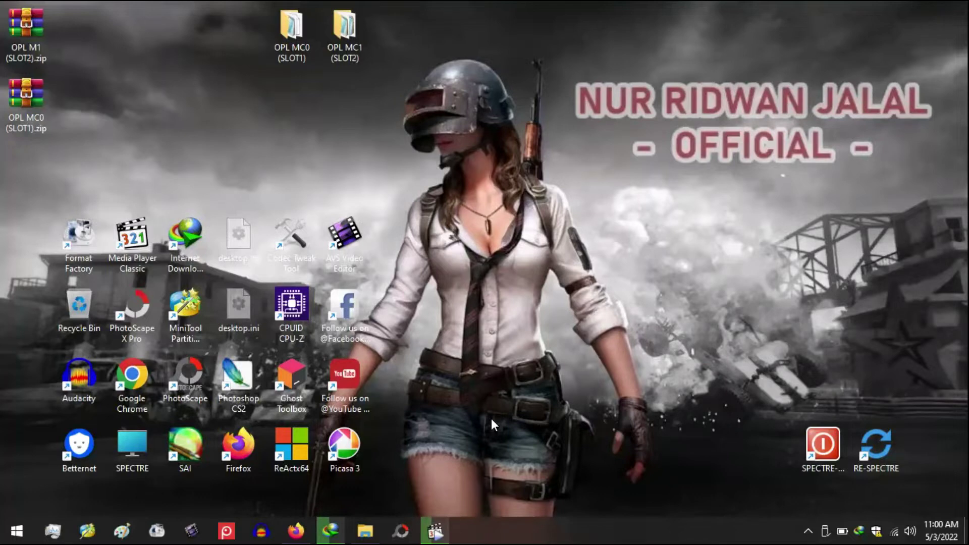
Open the folder "EPS67 PS2 MCMOD - MEMAINKAN GAME PS1 DI PS2 (PS2PSXE DAN PSX)" on the ABHA CELL (E:) drive
key(super+e)
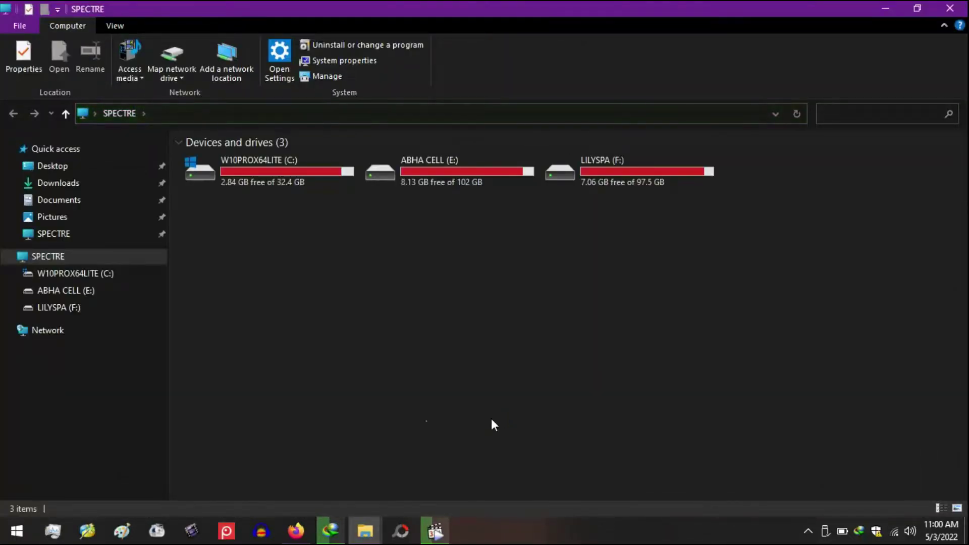
click(11, 291)
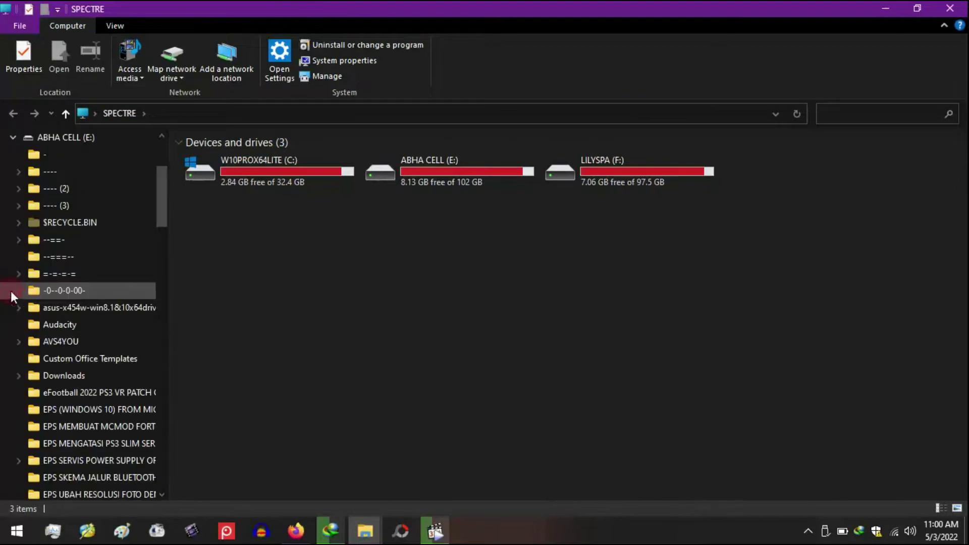
drag(165, 205, 156, 371)
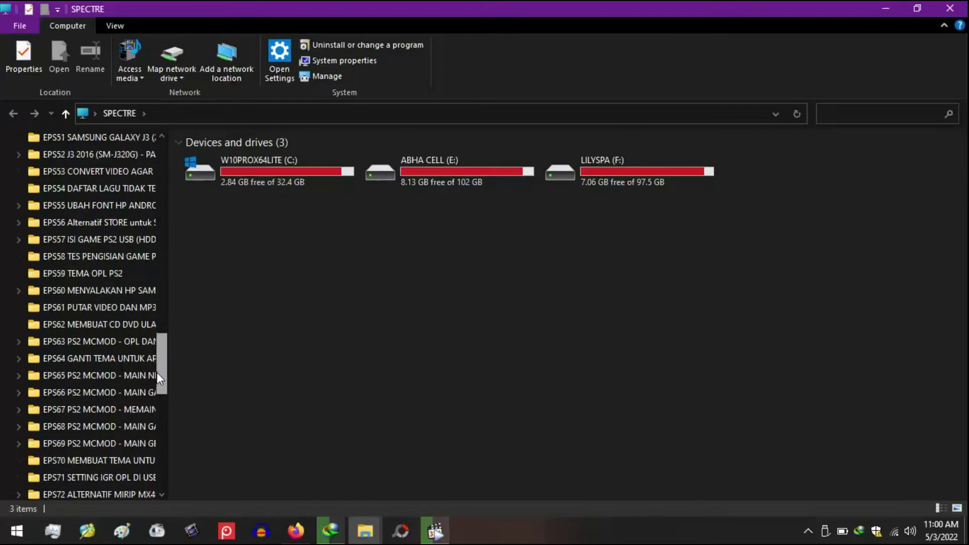
click(120, 415)
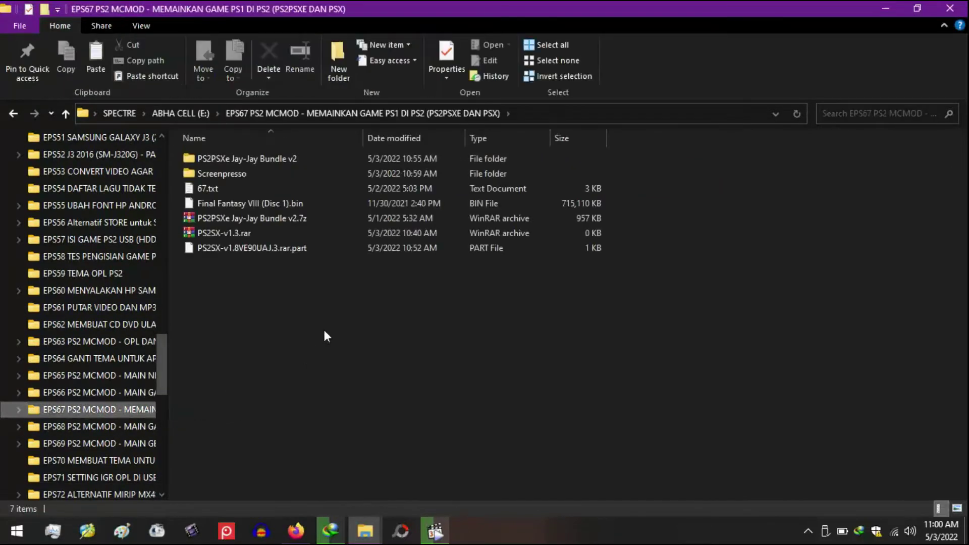
Extract the PS2PSXe Jay-Jay Bundle v2.7z archive directly into the current folder and open the extracted PS2PSXe folder
click(258, 219)
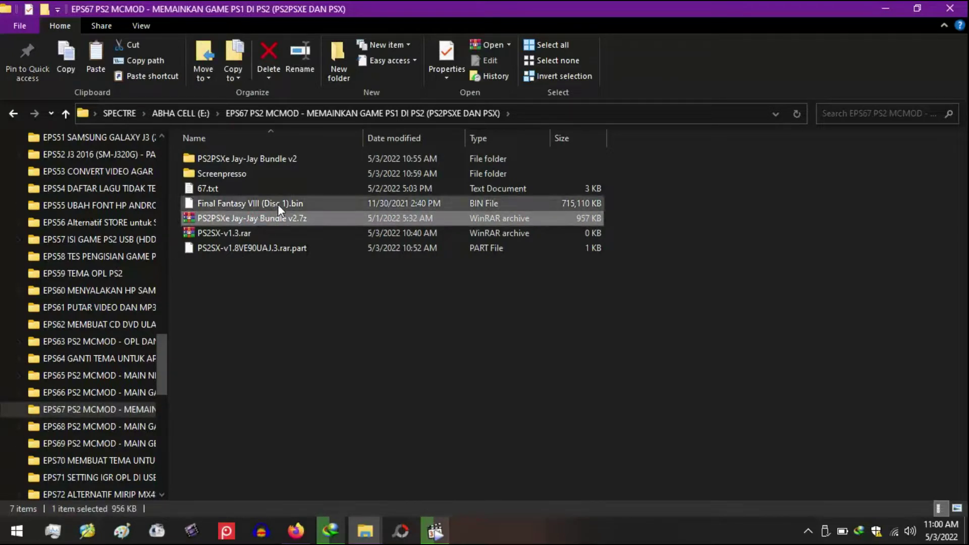
click(277, 204)
click(263, 218)
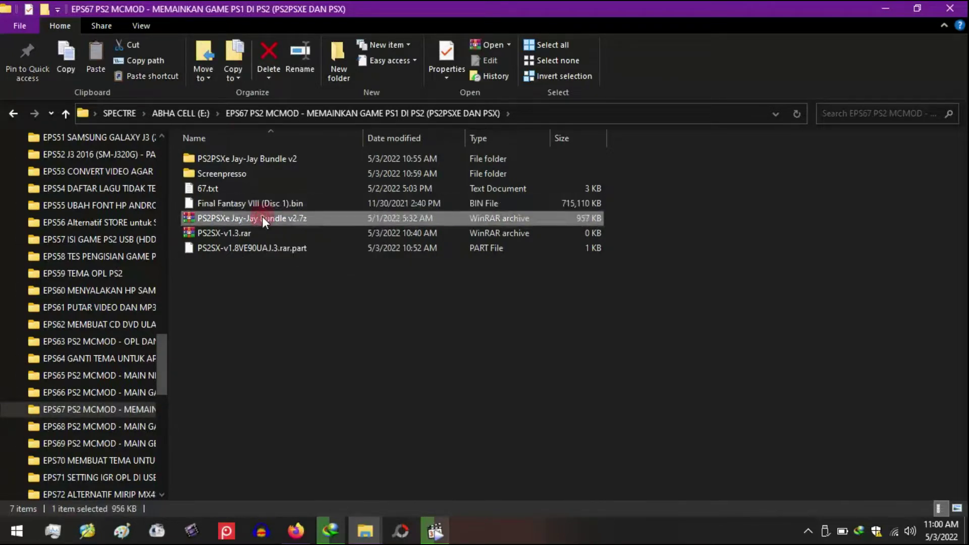
right_click(263, 218)
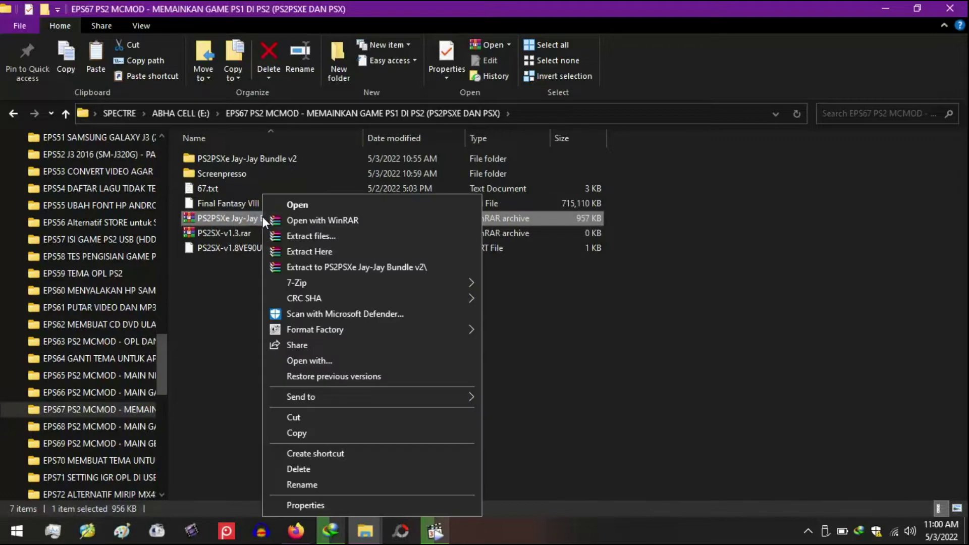
click(317, 251)
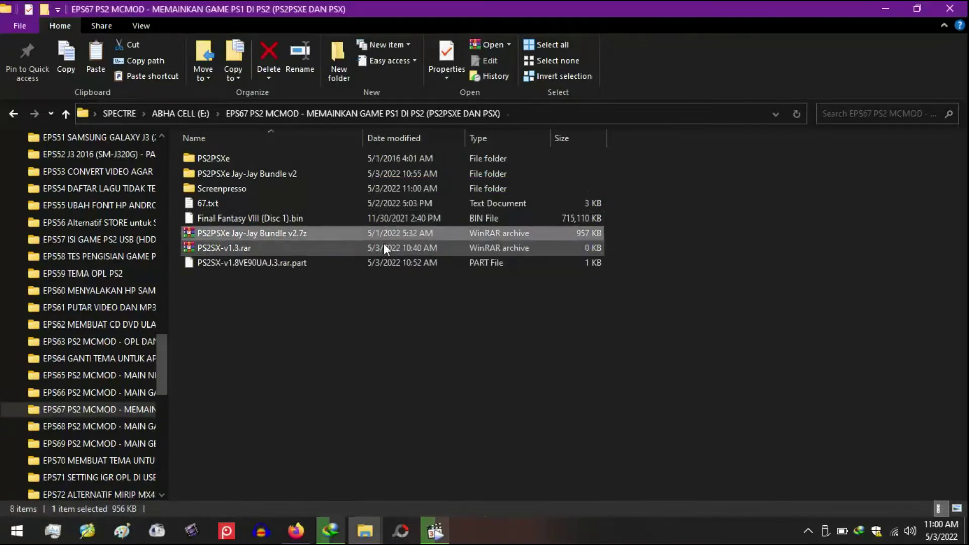
double_click(219, 158)
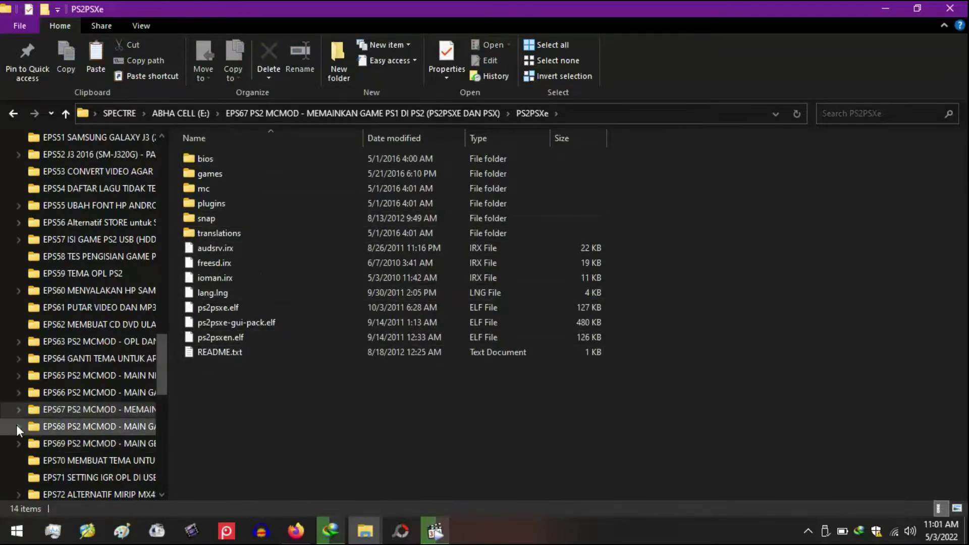
Move Final Fantasy VIII (Disc 1).bin from the EPS67 folder into the games folder inside PS2PSXe
click(128, 413)
click(245, 214)
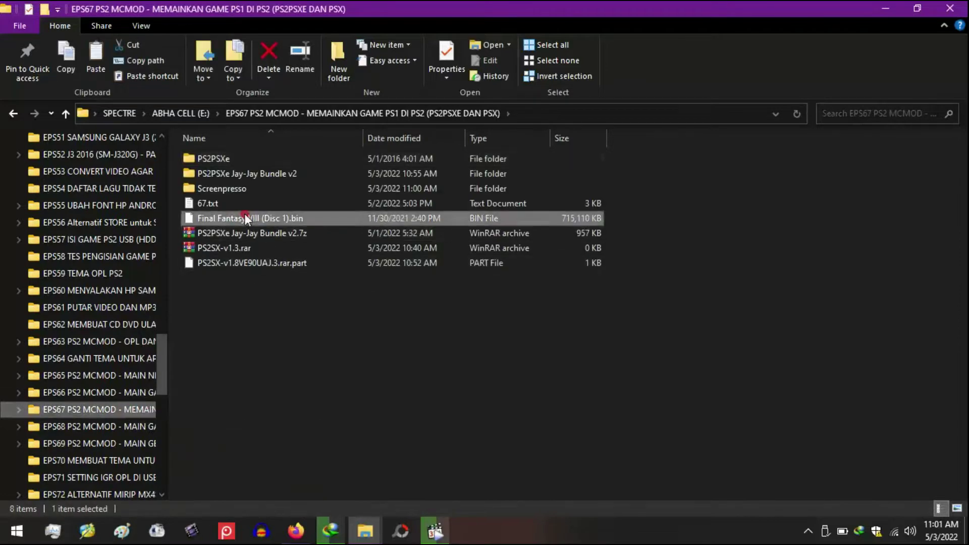
right_click(244, 214)
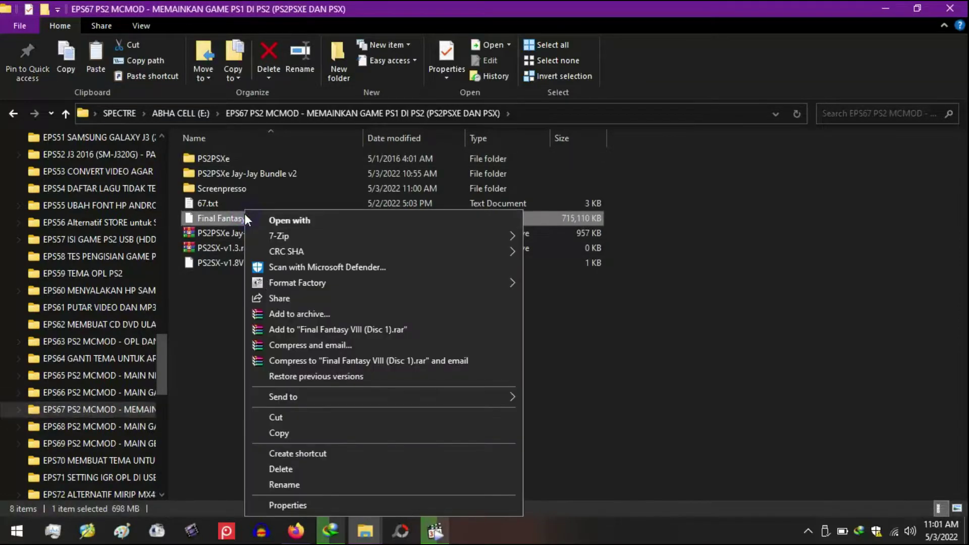
click(280, 415)
double_click(213, 163)
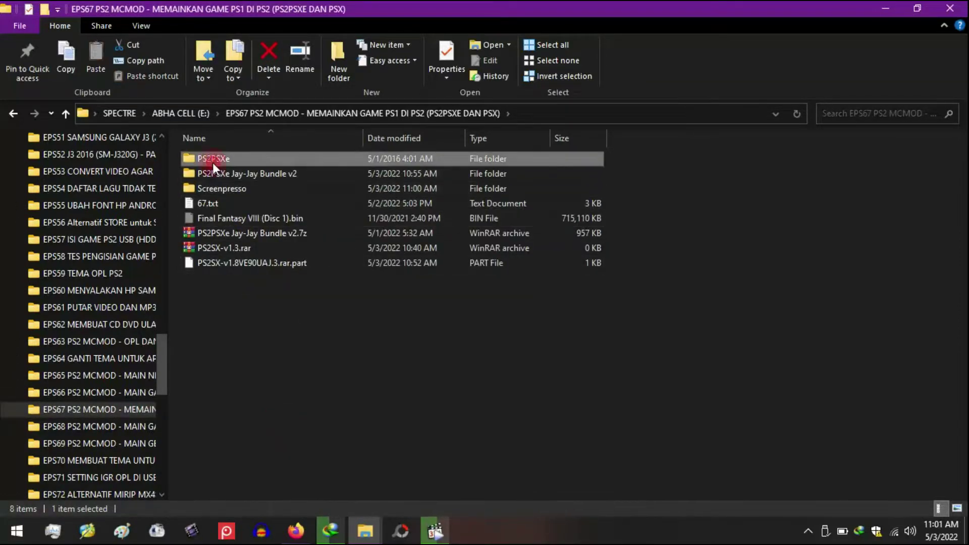
click(203, 174)
double_click(203, 174)
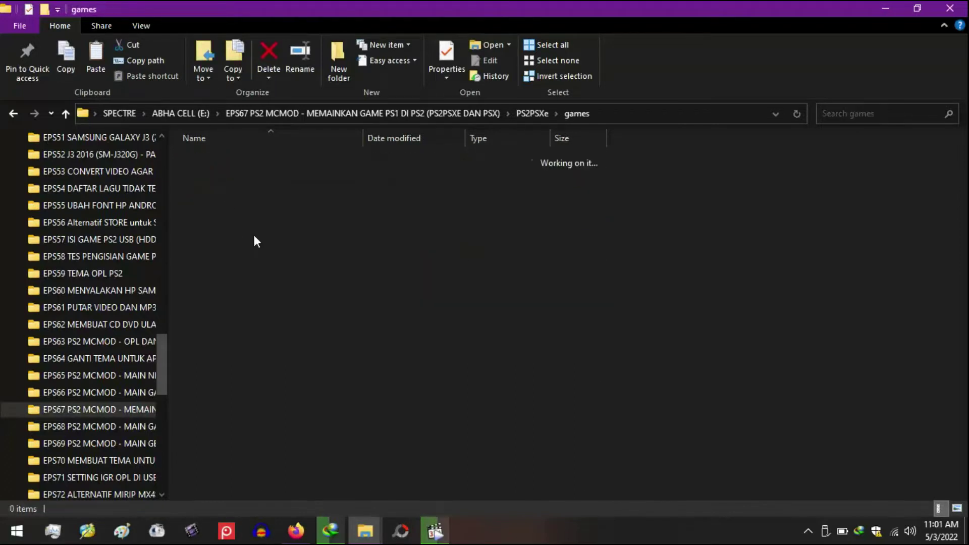
key(ctrl+v)
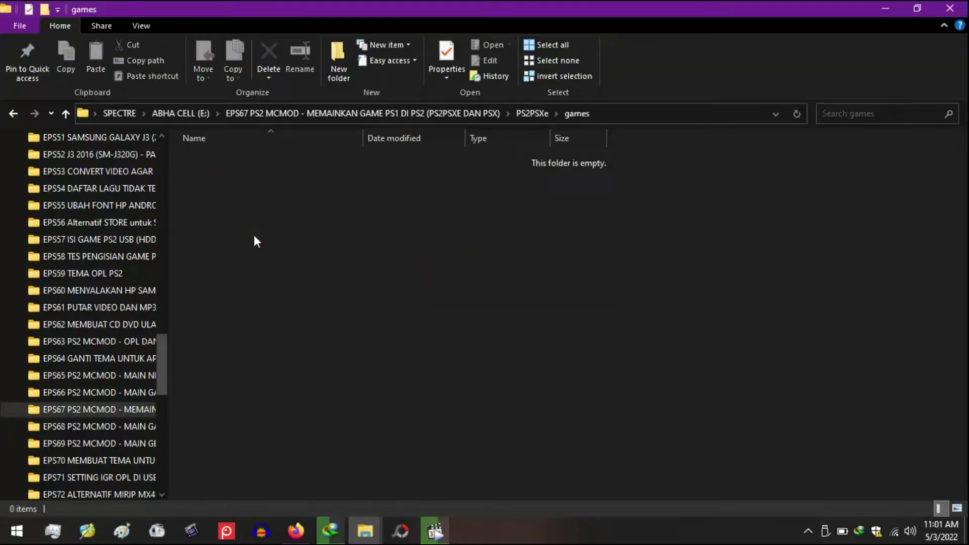
click(268, 244)
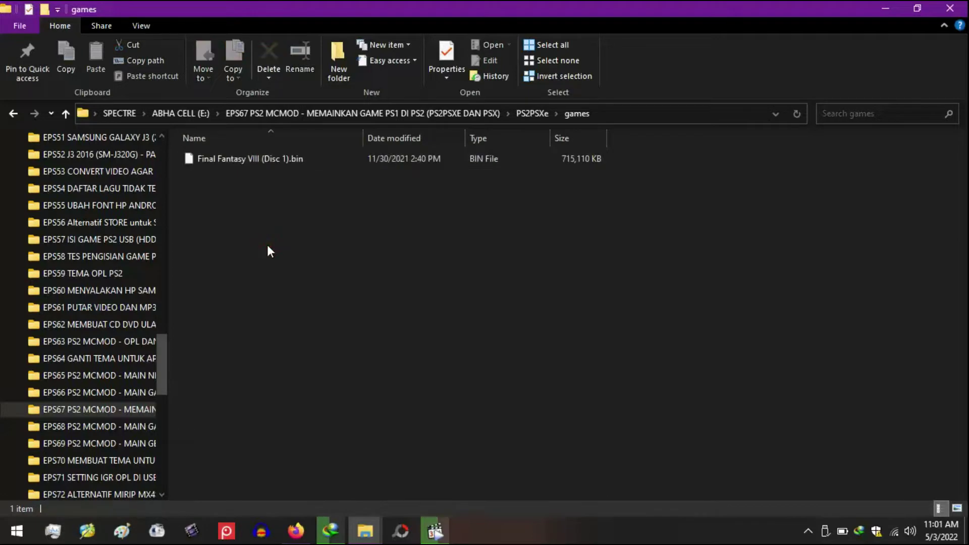
Duplicate ps2psxe-gui-pack.elf within the PS2PSXe folder and rename the copy PS2 PSX.elf
click(19, 411)
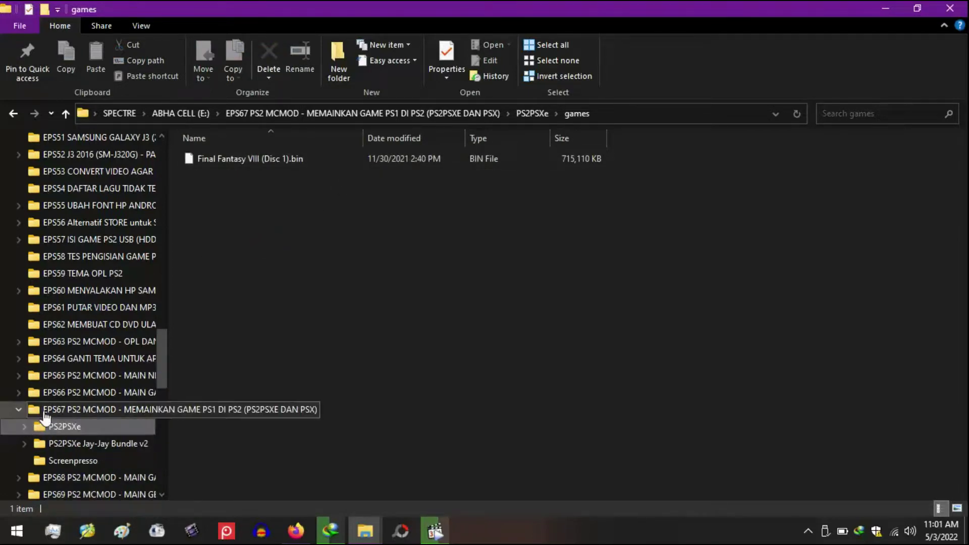
click(524, 114)
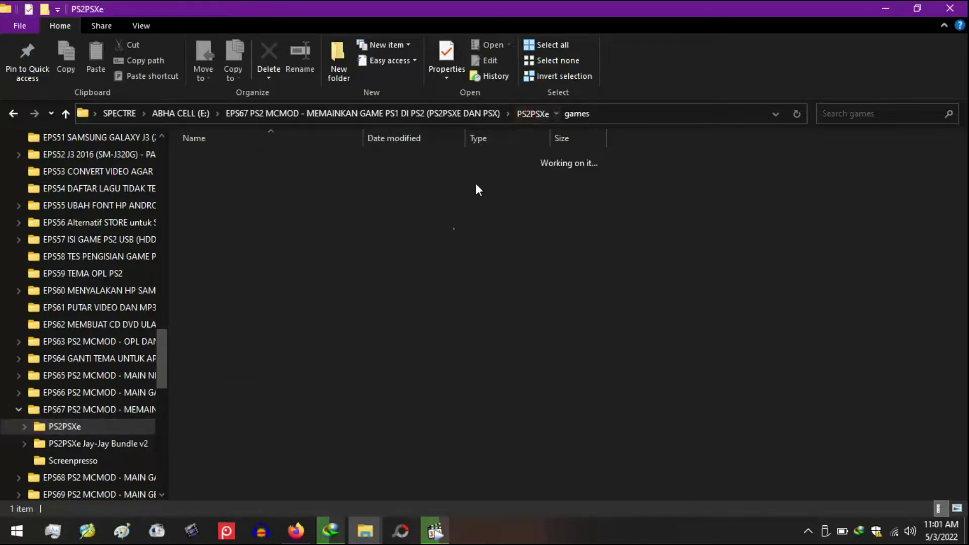
click(270, 324)
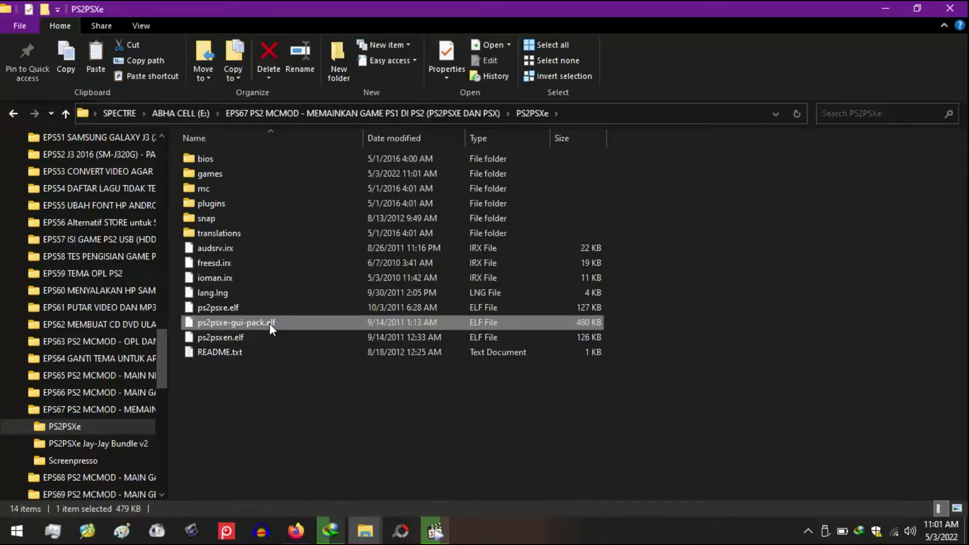
key(ctrl+v)
key(F2)
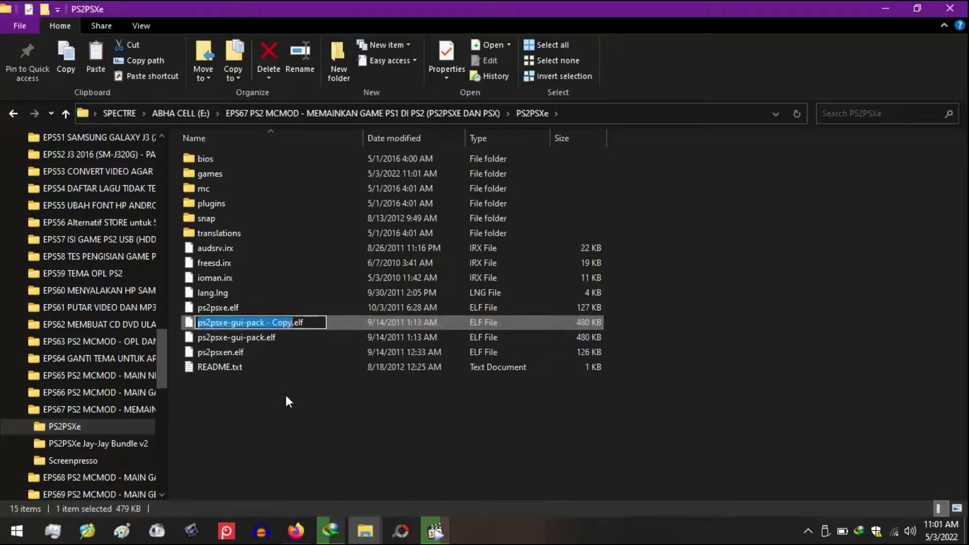
text(PS2 )
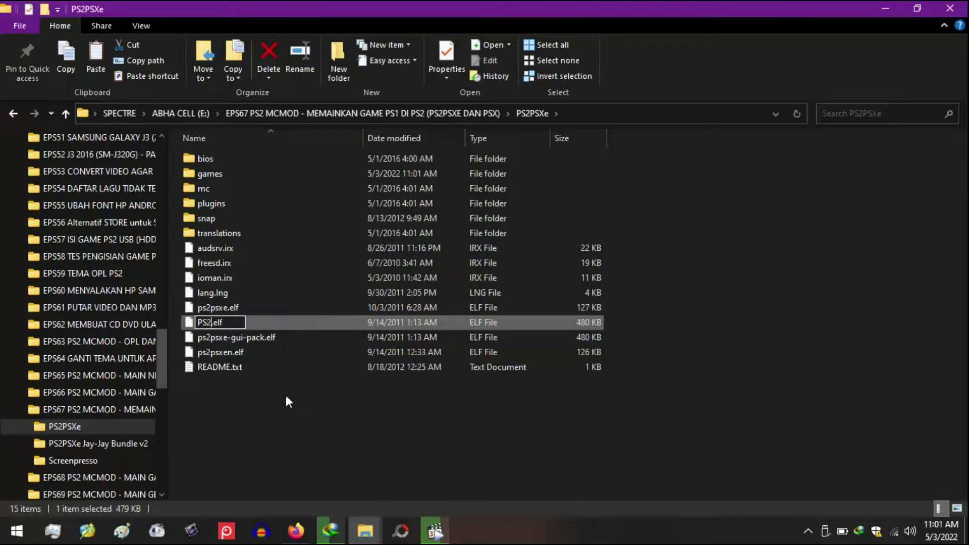
text(PSX)
click(247, 413)
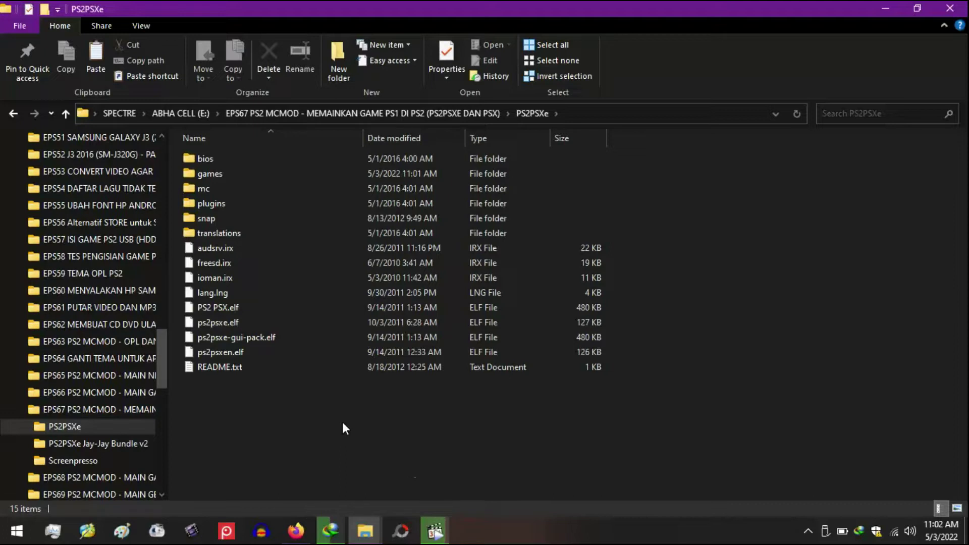
click(809, 531)
right_click(780, 504)
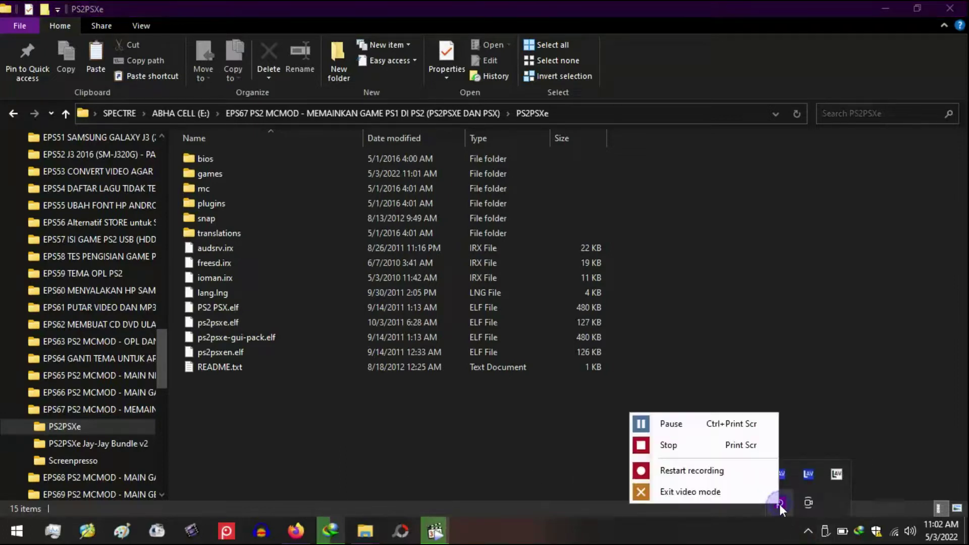
click(712, 432)
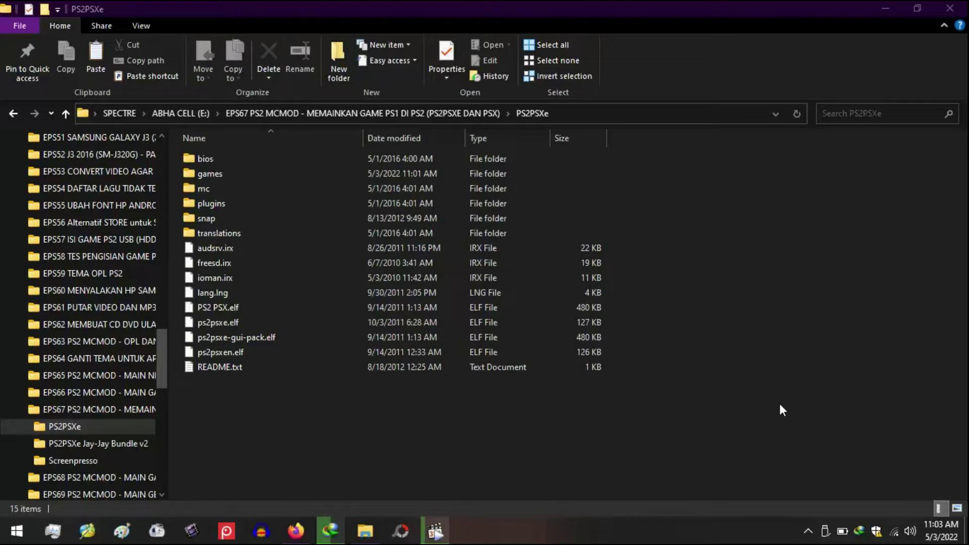
Select all files and folders inside the PS2PSXe folder and copy them
click(461, 457)
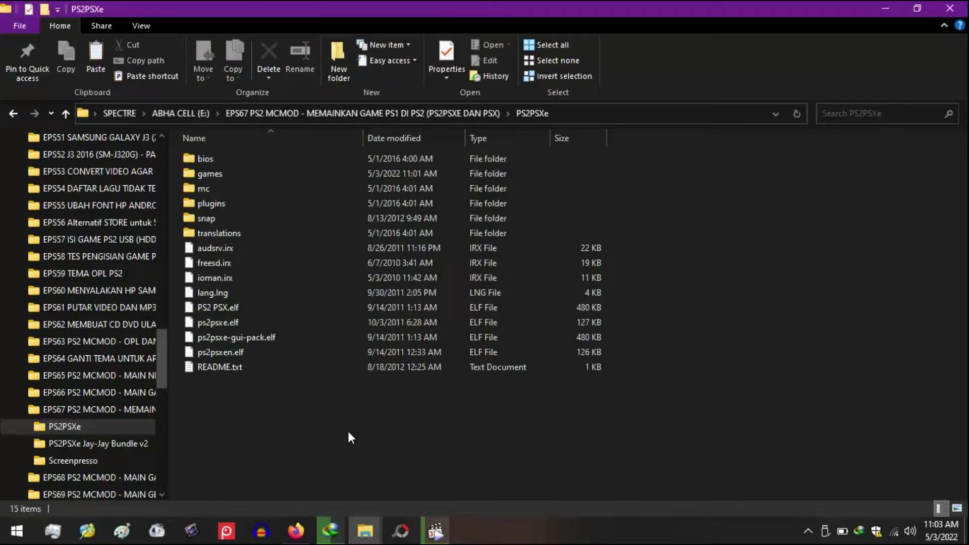
drag(268, 434, 207, 153)
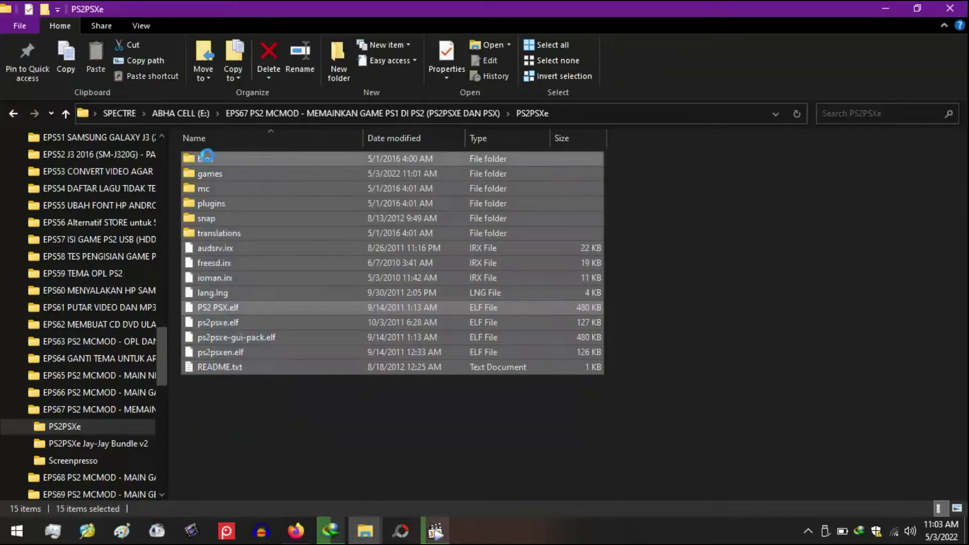
right_click(224, 205)
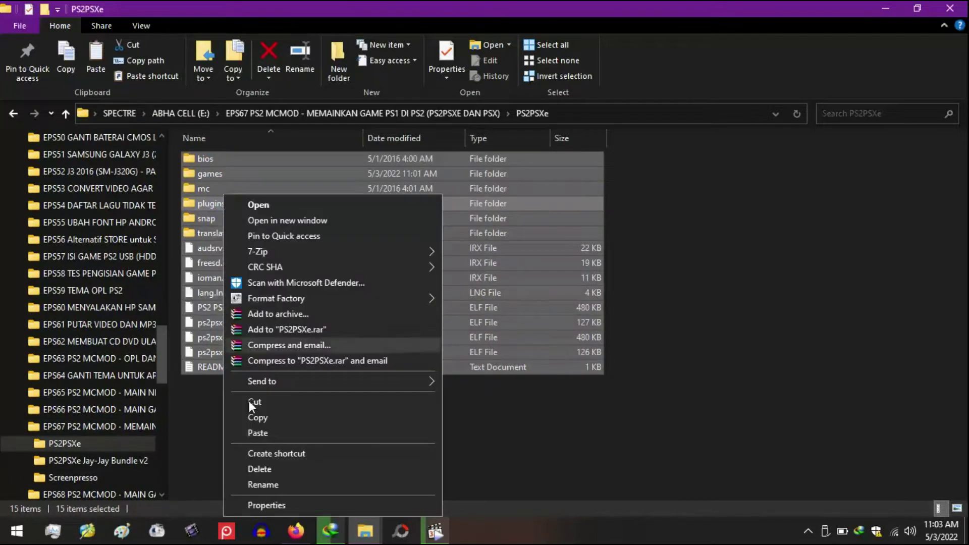
click(271, 423)
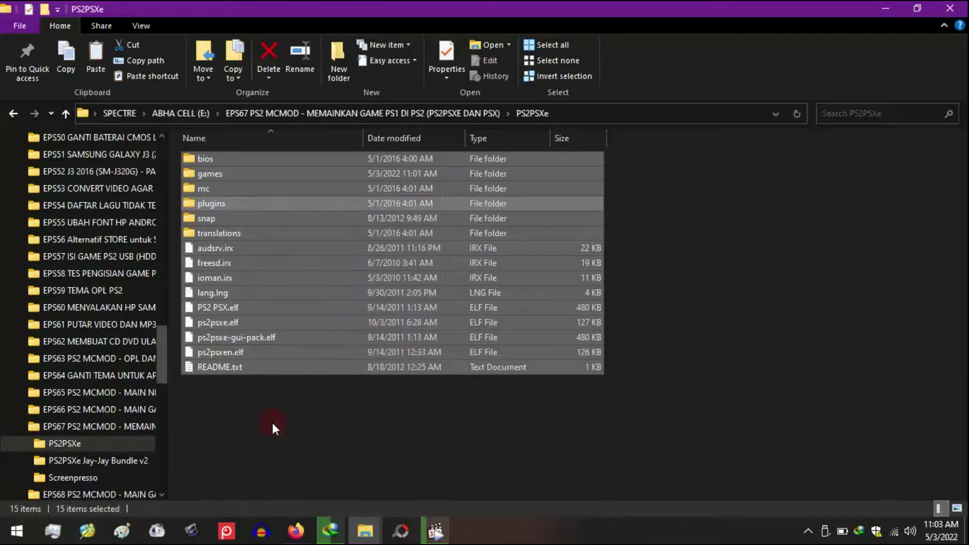
Paste the copied PS2PSXe items into the root of the MICROSDPS2 (D:) drive and refresh the file listing
drag(163, 362, 157, 189)
click(47, 214)
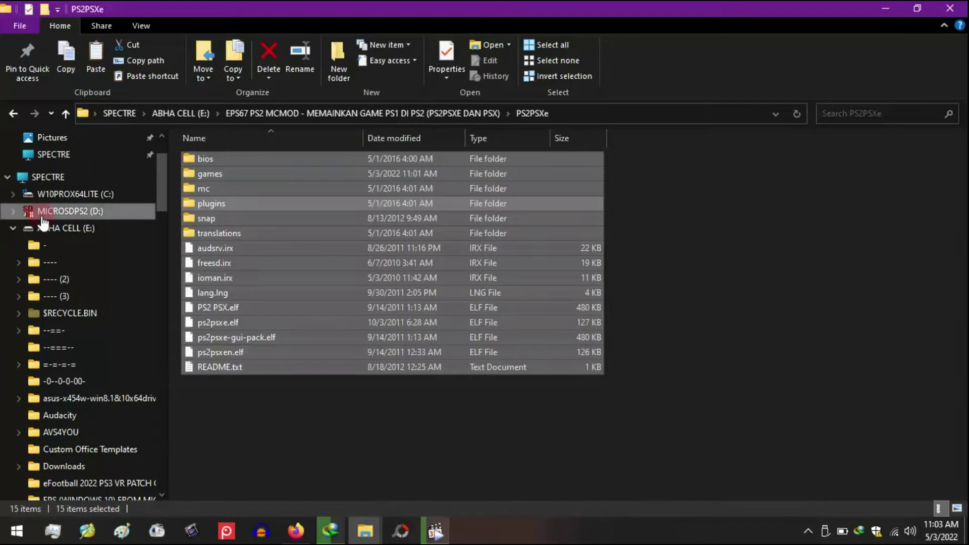
click(15, 228)
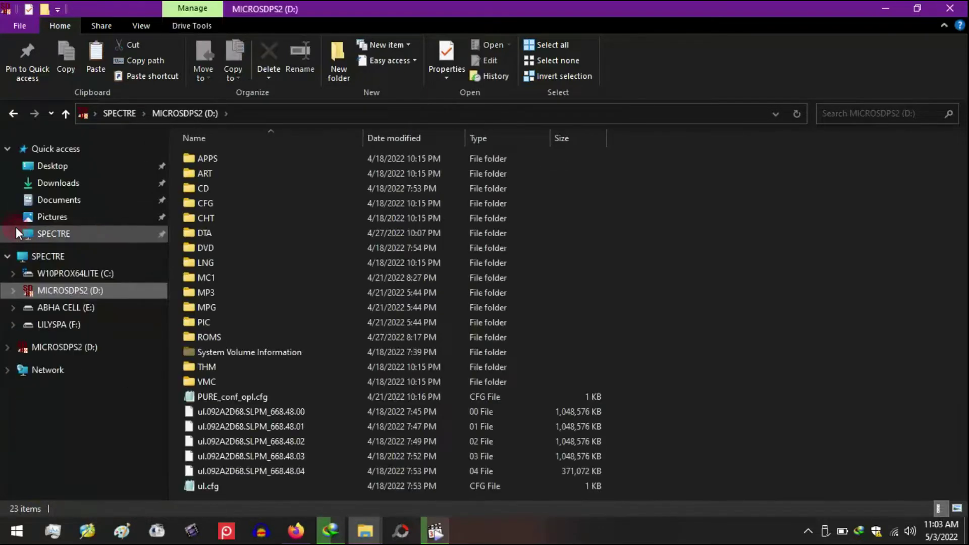
right_click(862, 258)
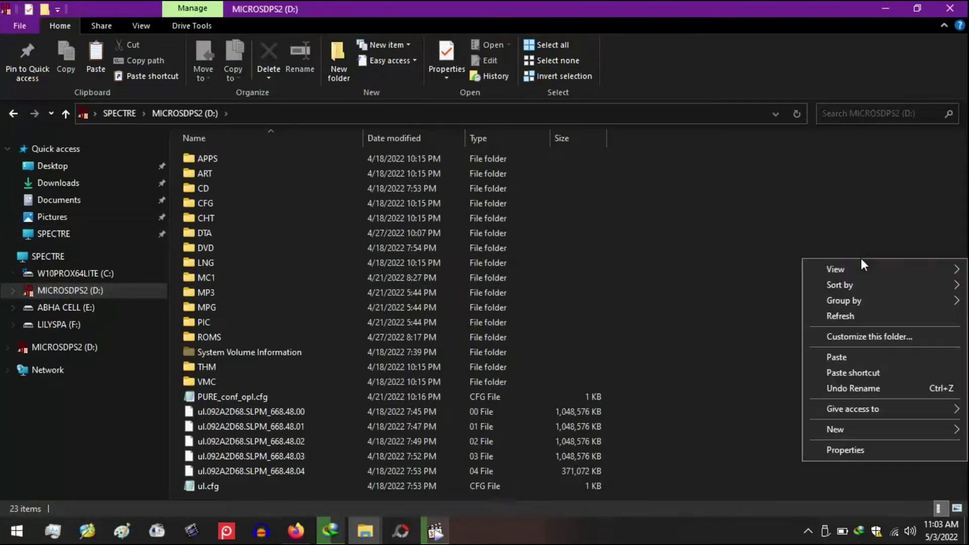
click(866, 354)
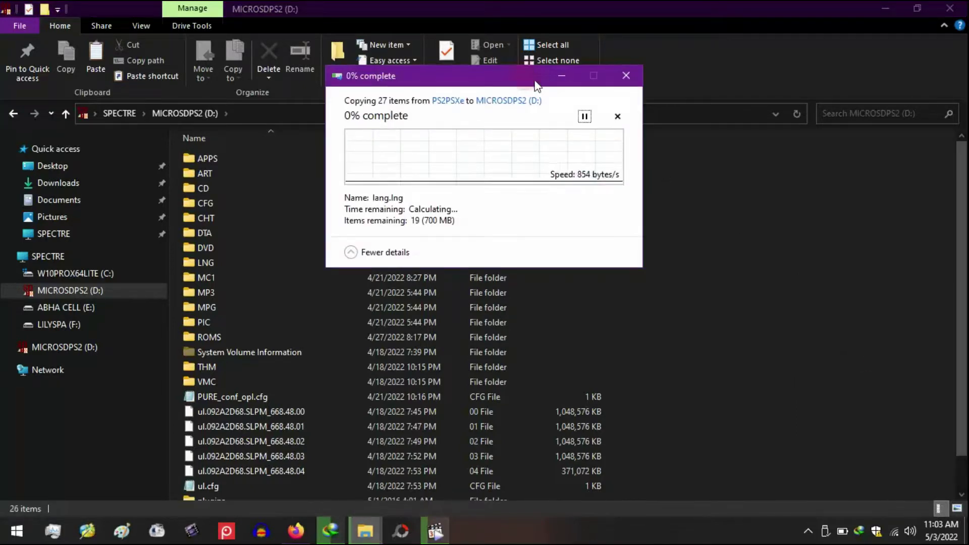
drag(536, 82, 546, 87)
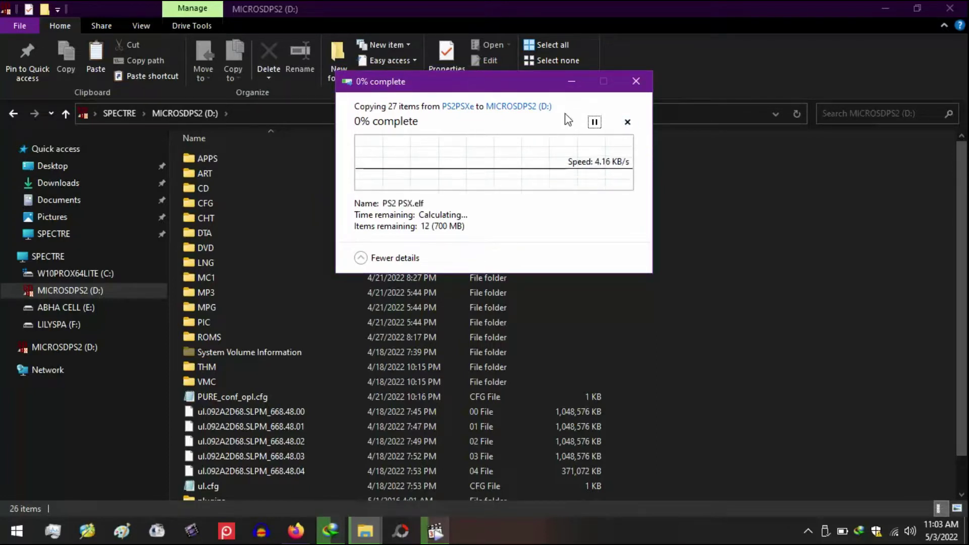
drag(528, 89, 727, 248)
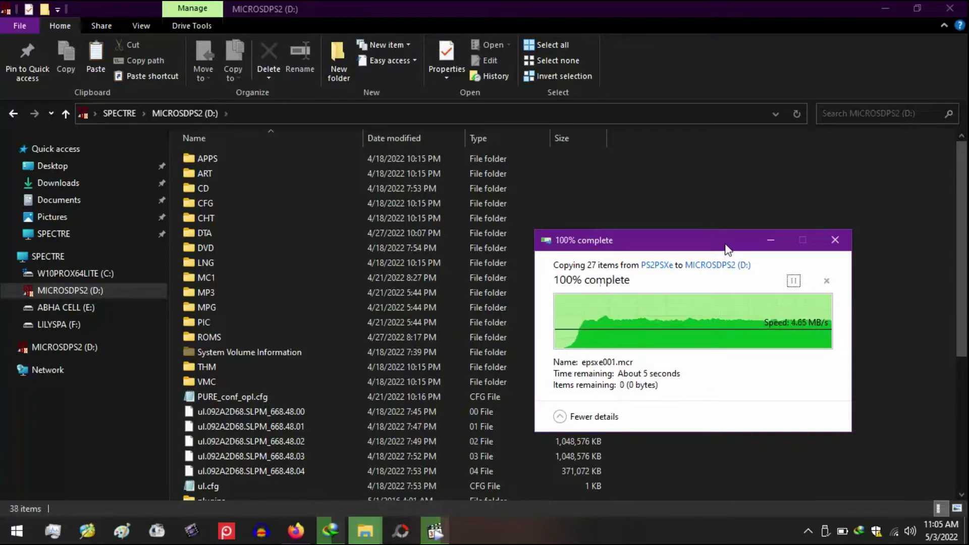
right_click(707, 222)
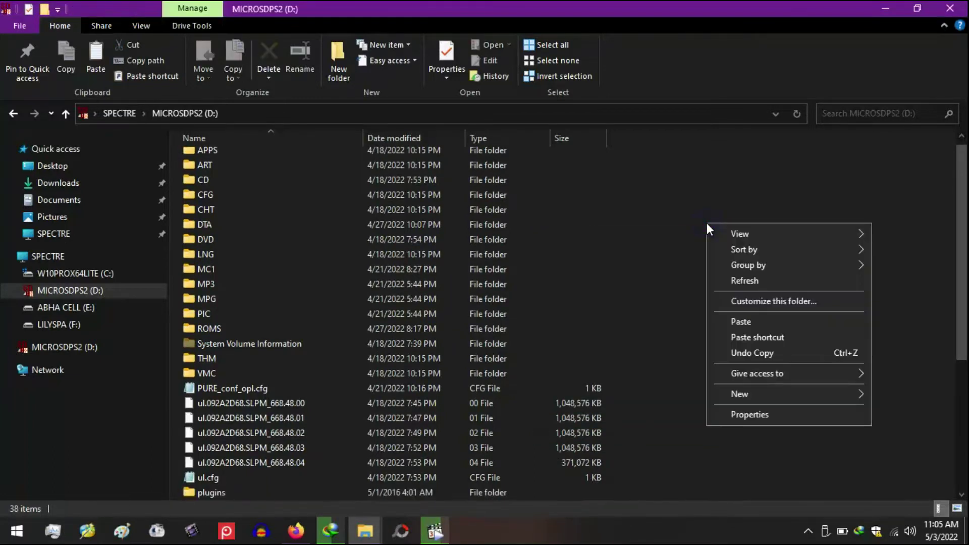
click(758, 281)
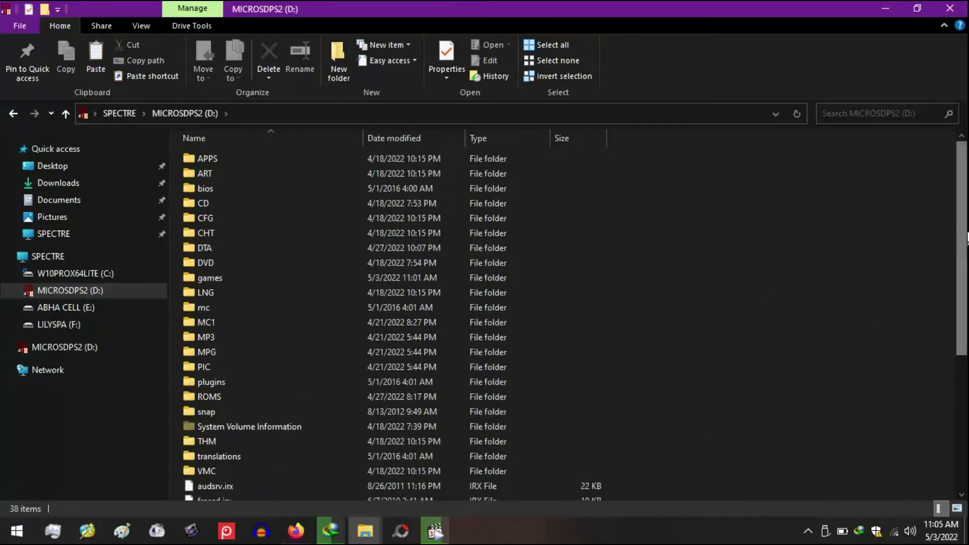
Locate and select PS2 PSX.elf in the root of the MICROSDPS2 (D:) drive
drag(965, 233, 967, 369)
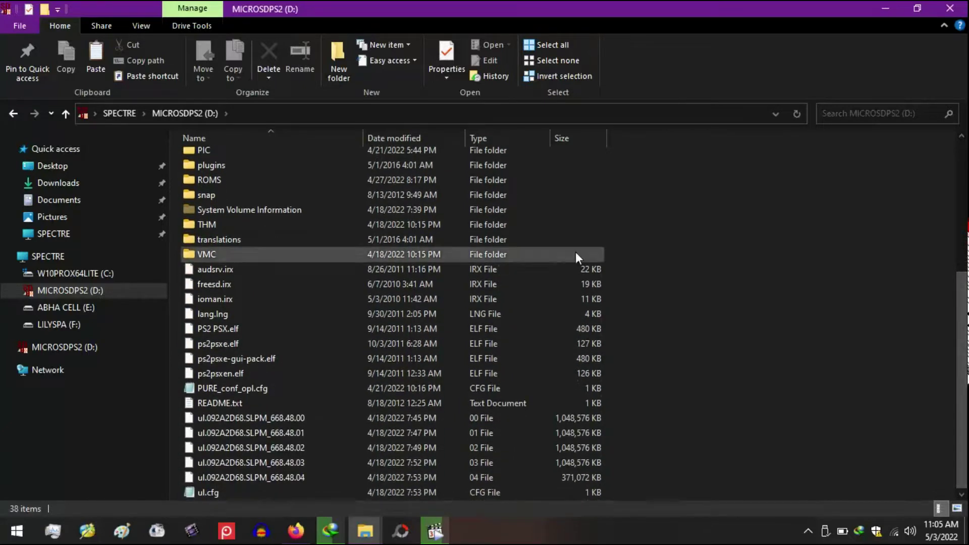
click(335, 333)
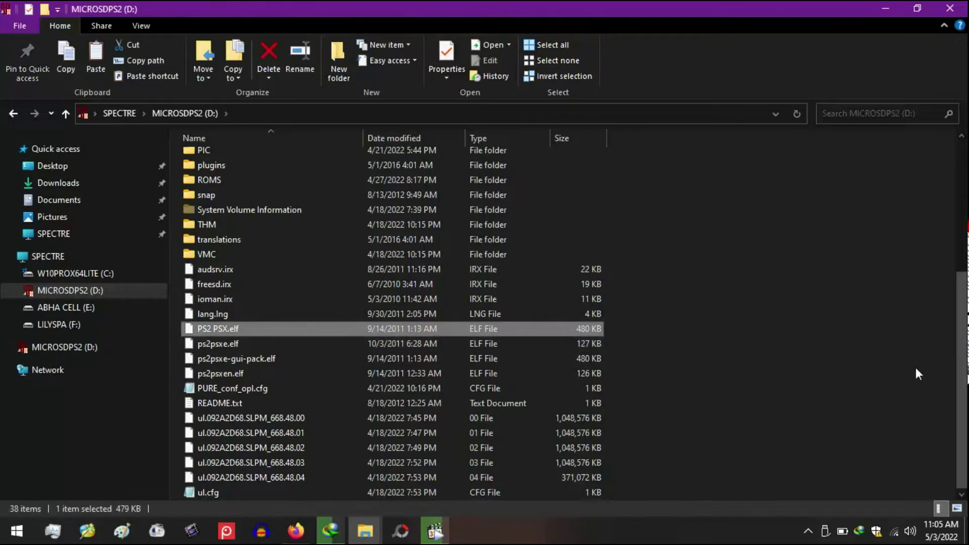
Close the drive's file window and safely eject the MICROSDPS2 (D:) SD card
click(957, 12)
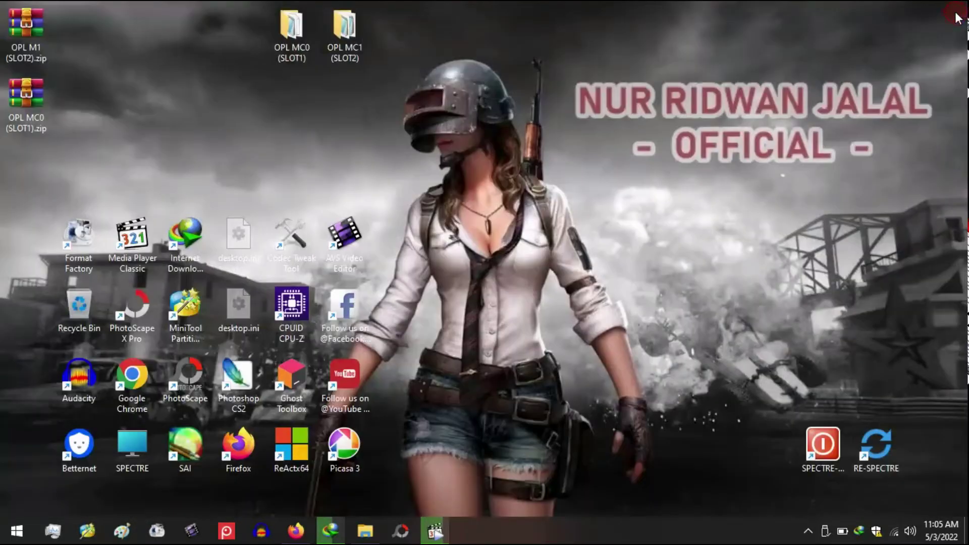
click(824, 533)
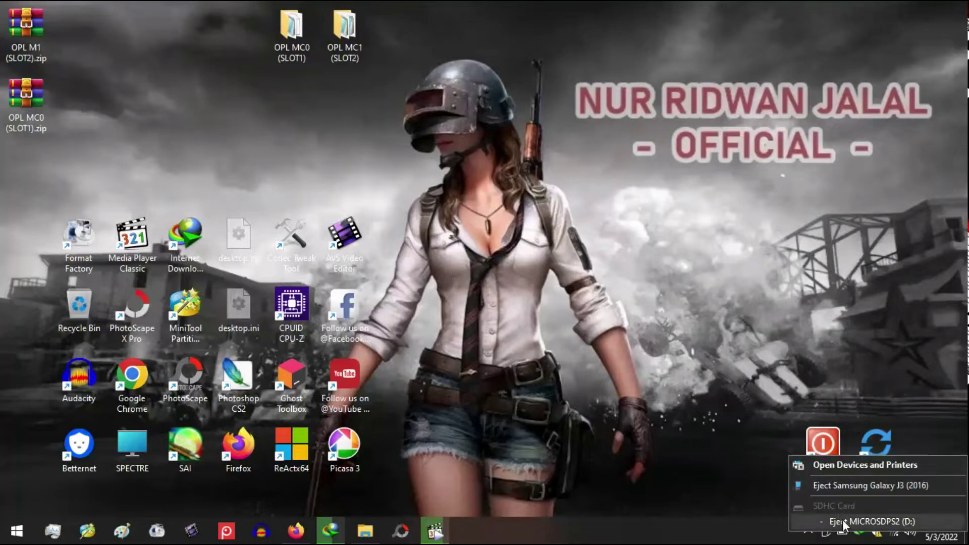
click(843, 523)
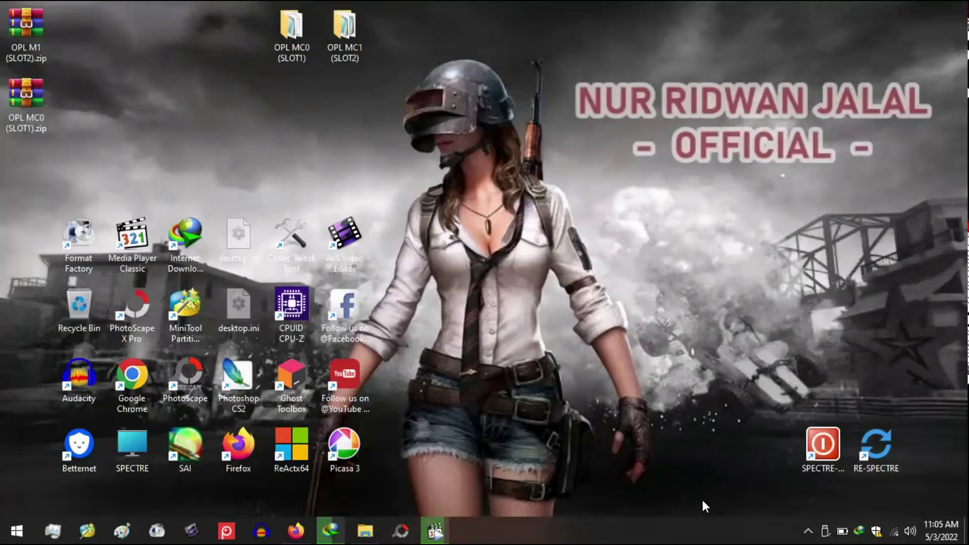
key(super+e)
click(814, 531)
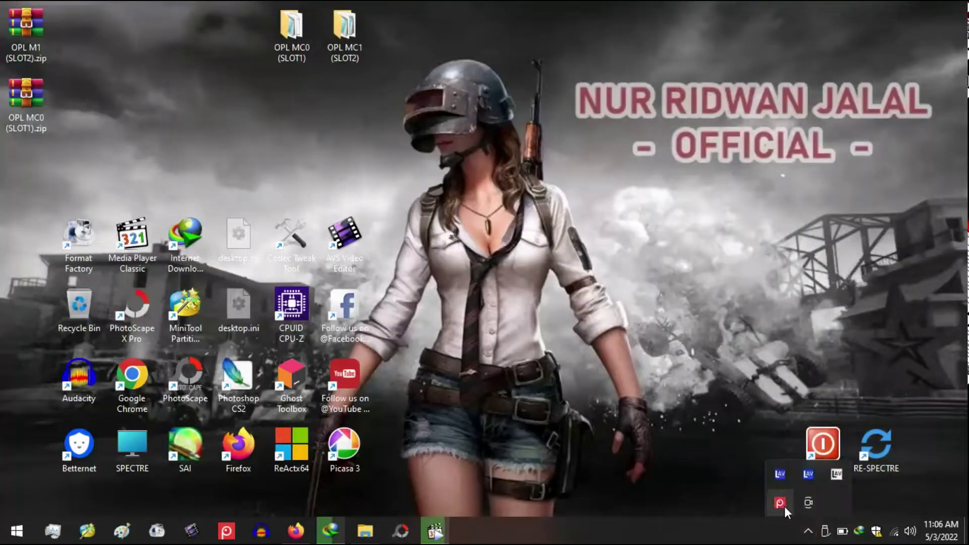